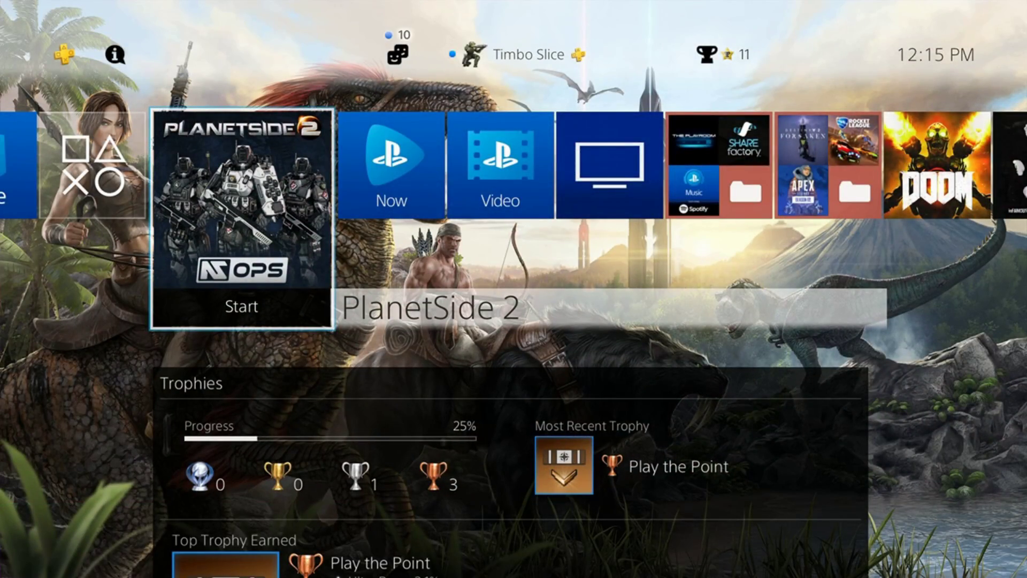
- Open the PS4 Quick Menu over the home screen with the PS button
key(super)
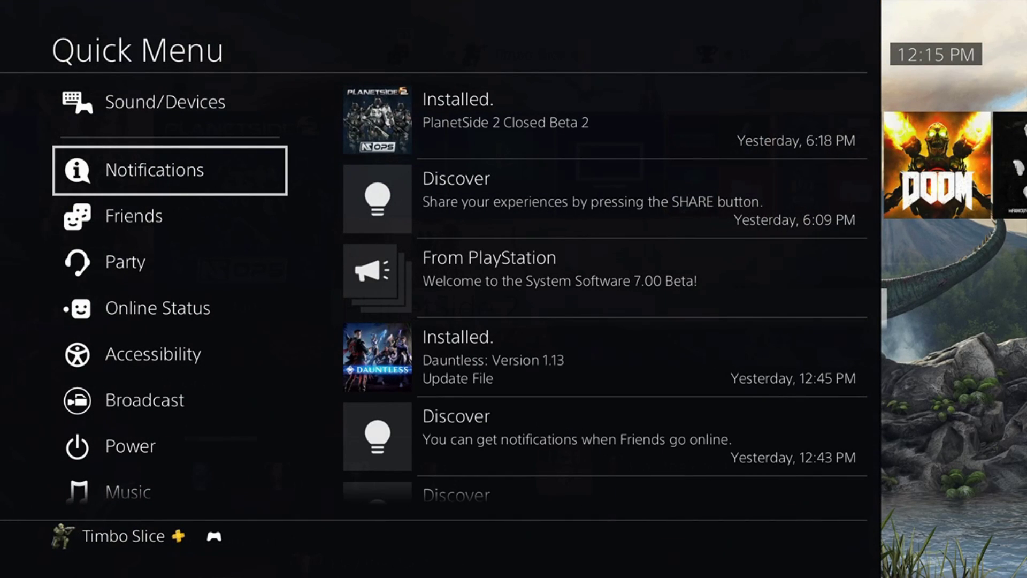
- Choose Turn Off PS4 under Power in the Quick Menu, not Rest Mode
key(Down)
key(Down)
key(Down)
key(Down)
key(Down)
key(Down)
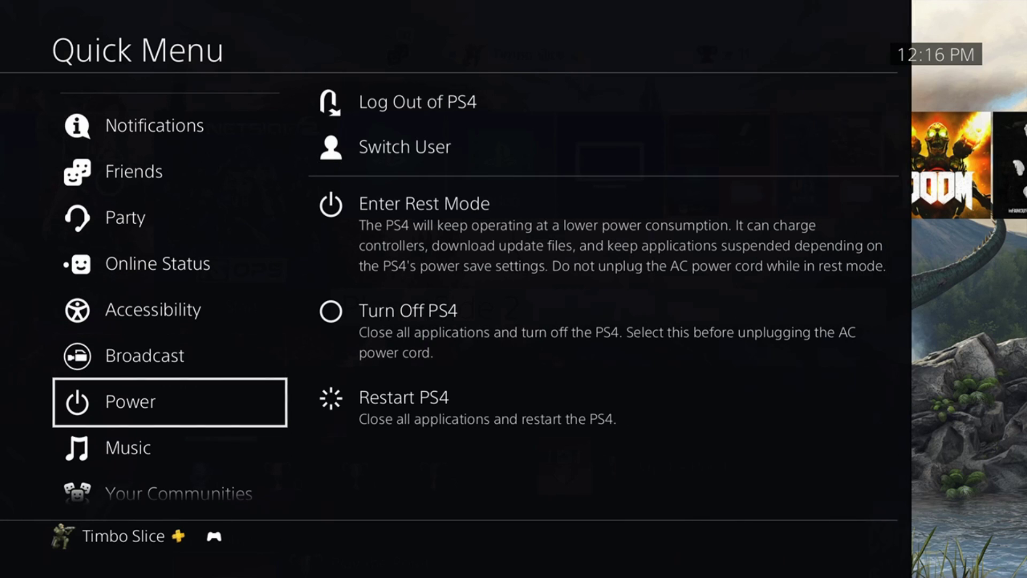
key(Right)
key(Down)
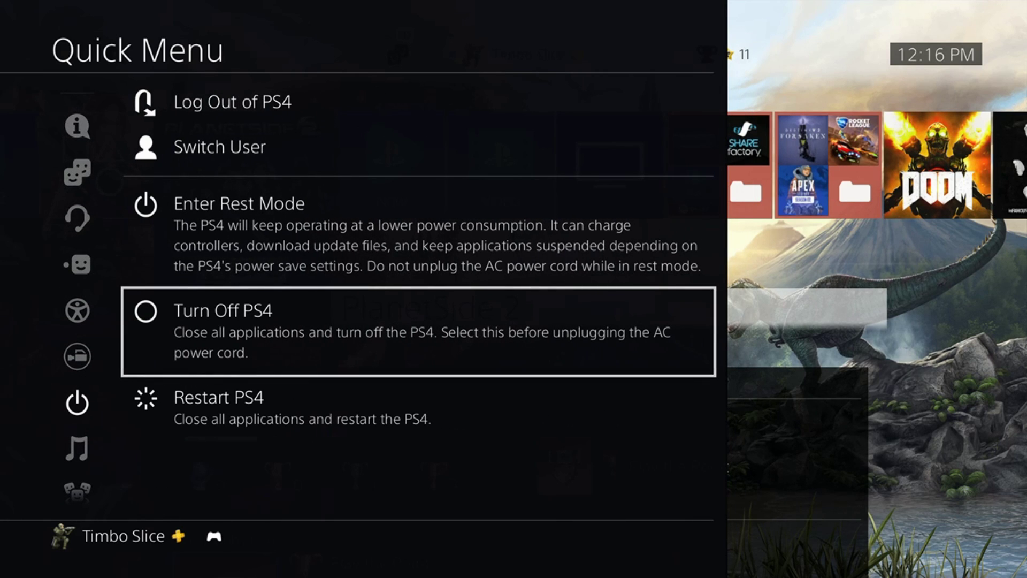
key(Up)
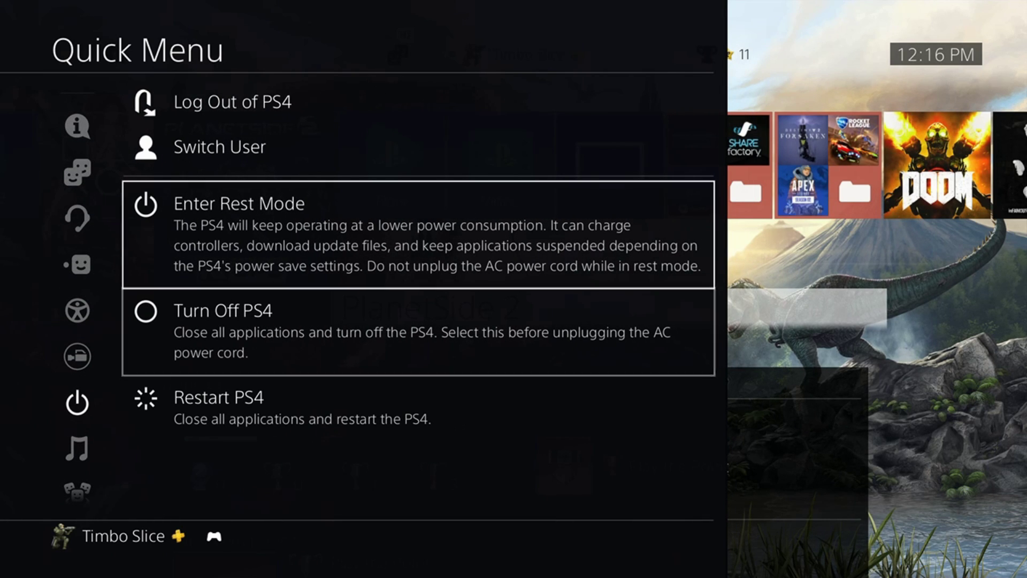
key(Down)
key(Down)
key(Up)
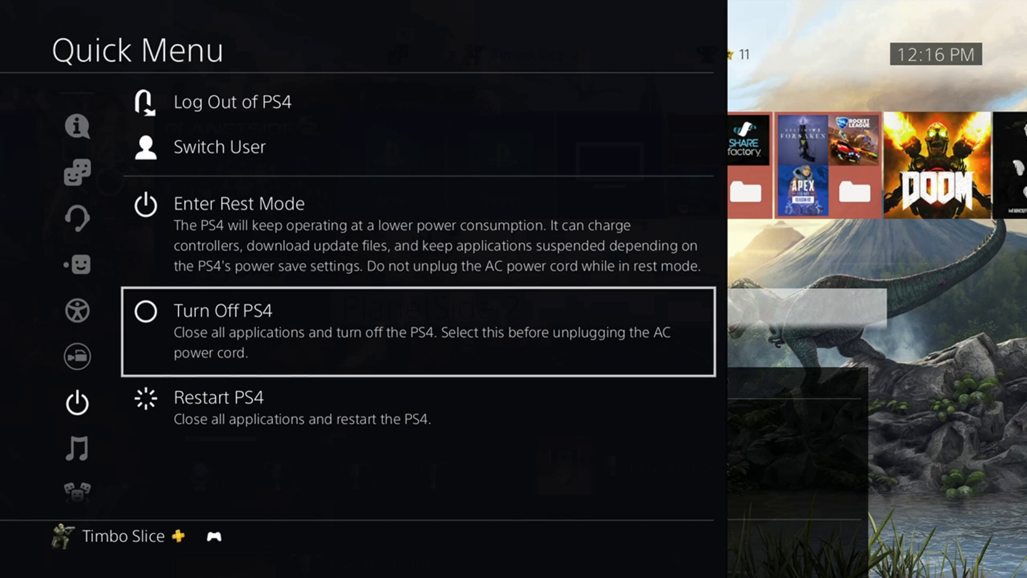
key(Return)
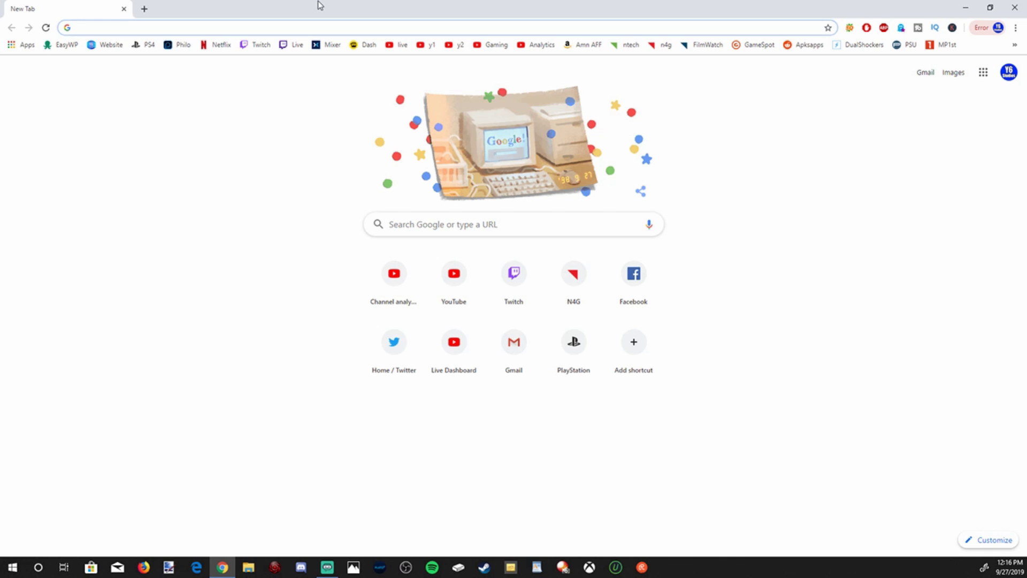
- Search Google for 'ps4 system software' and open PlayStation's system software update page
text(go)
key(Return)
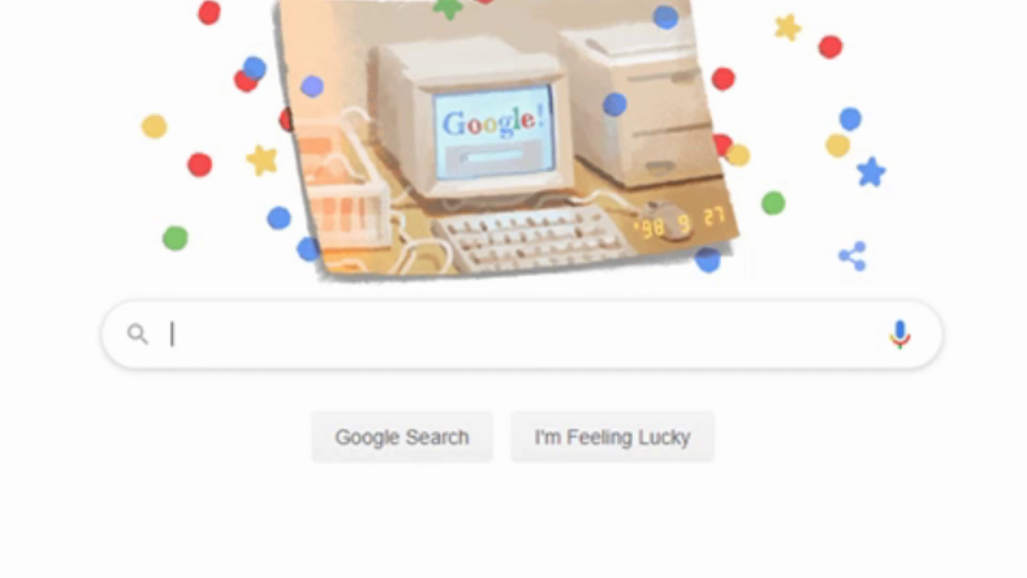
text(p)
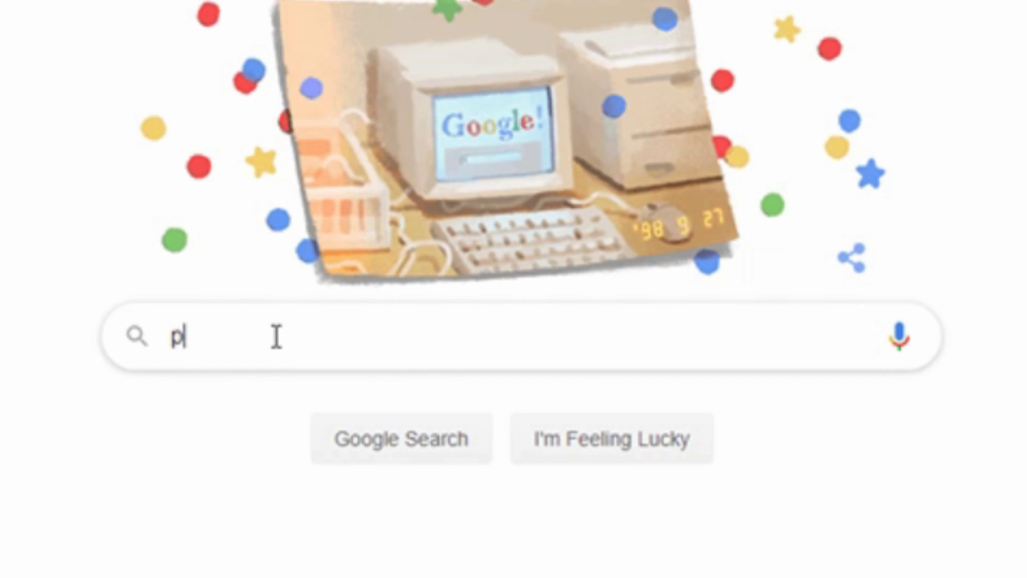
text(s4 system soft)
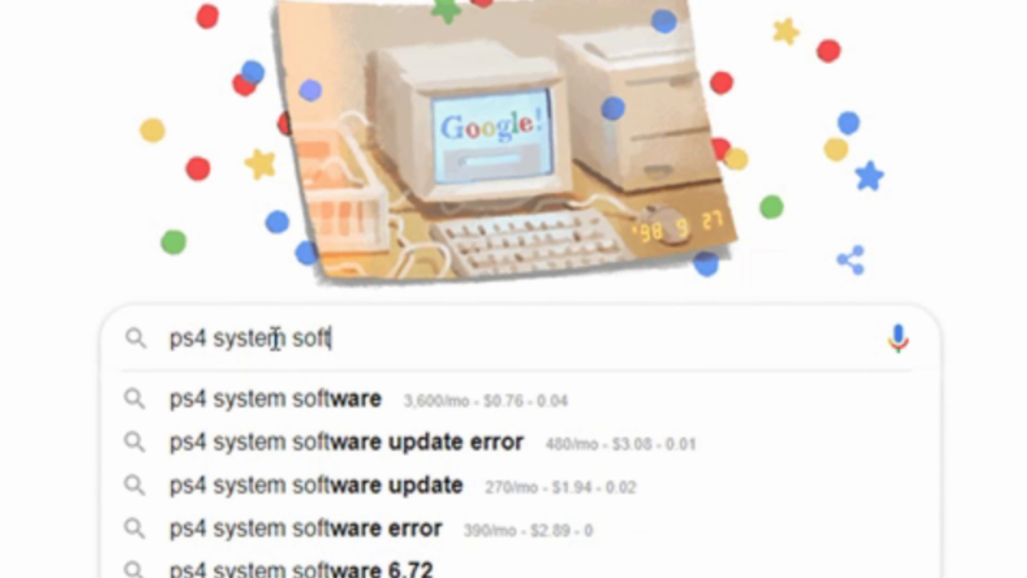
key(Down)
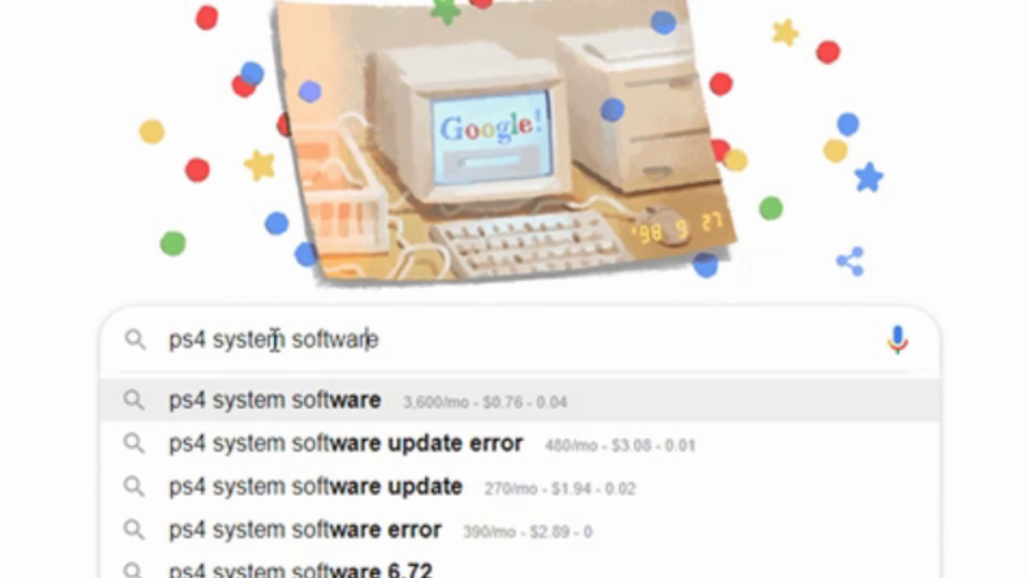
key(Return)
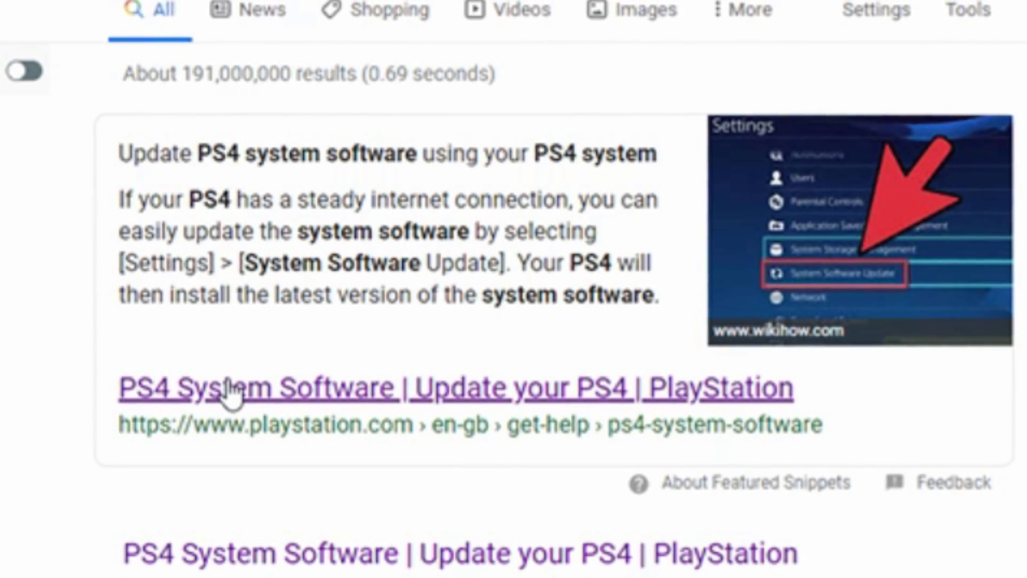
click(230, 389)
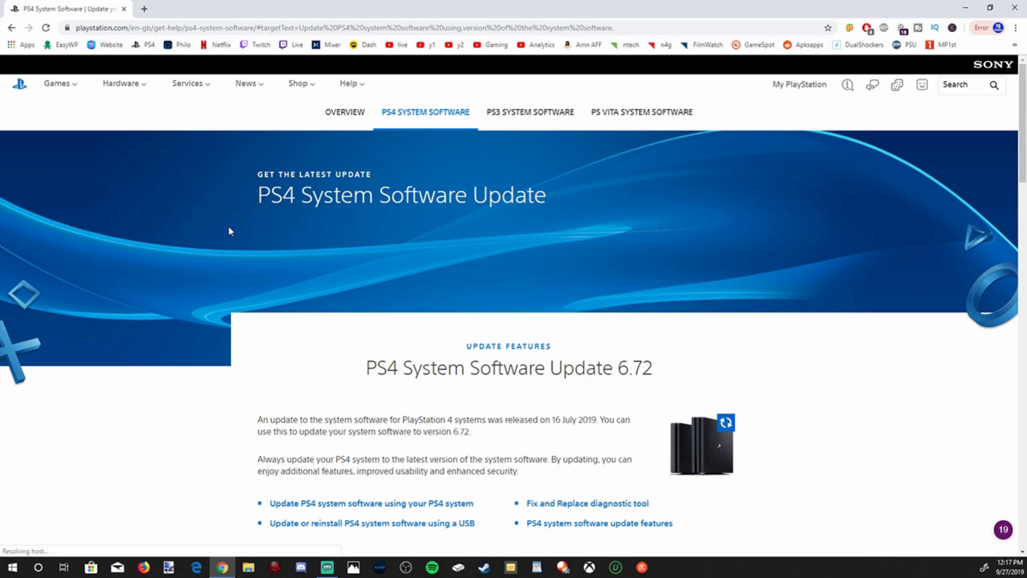
- Scroll to the USB update section to download PS4UPDATE.PUP, then check Chrome's download progress
scroll(222, 235, down, 3)
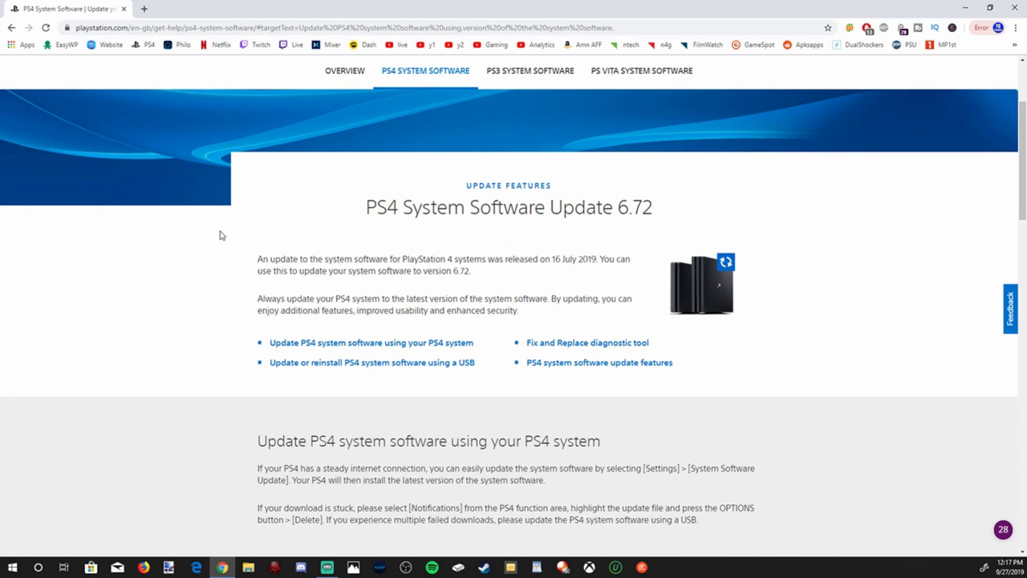
scroll(222, 235, down, 6)
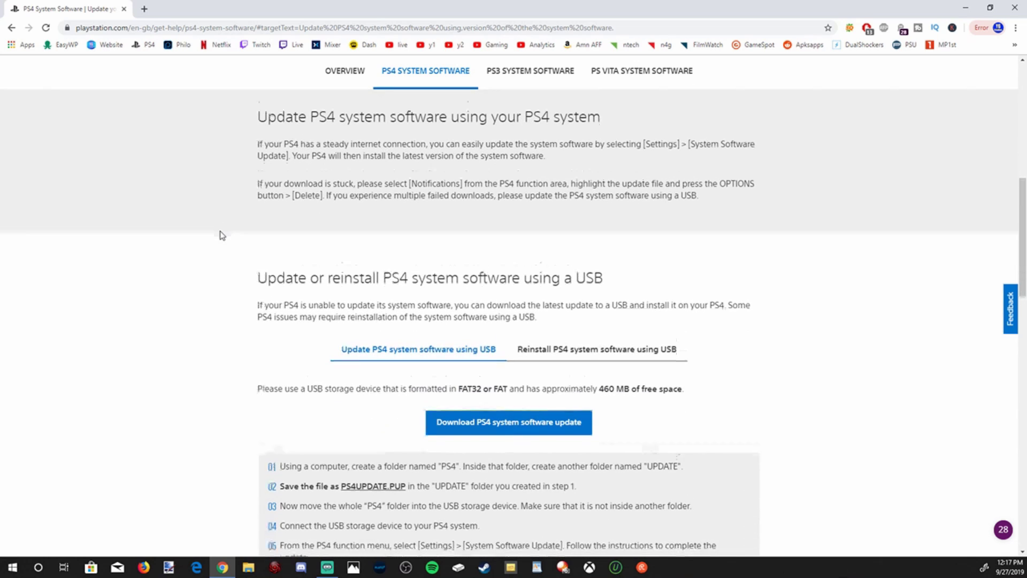
scroll(222, 236, down, 2)
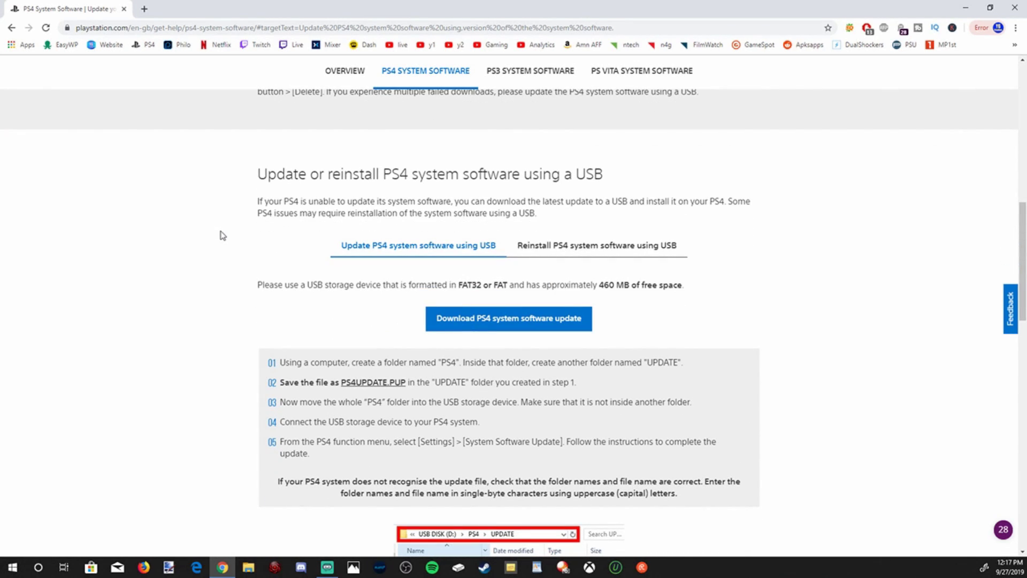
scroll(324, 213, down, 1)
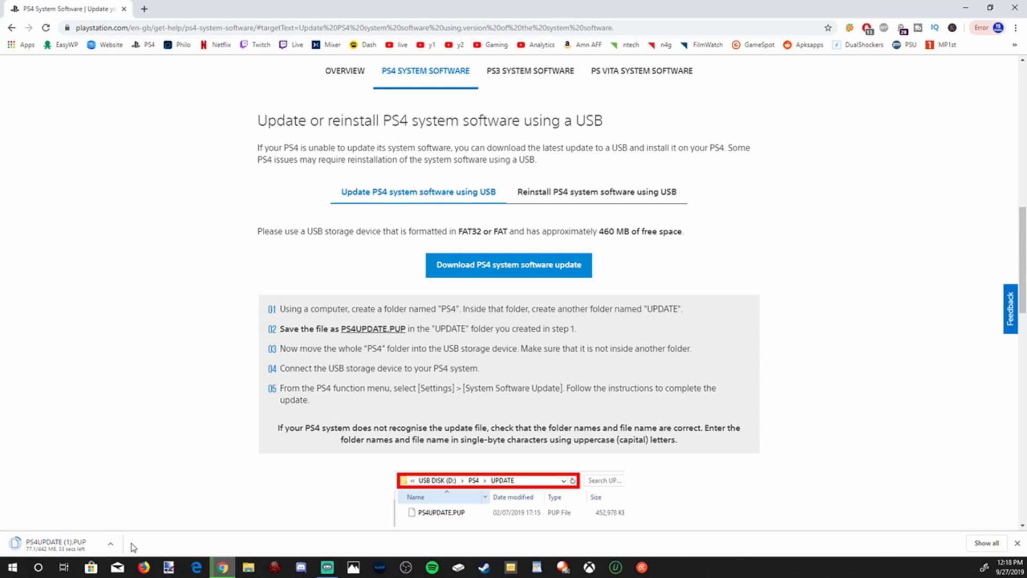
click(1015, 28)
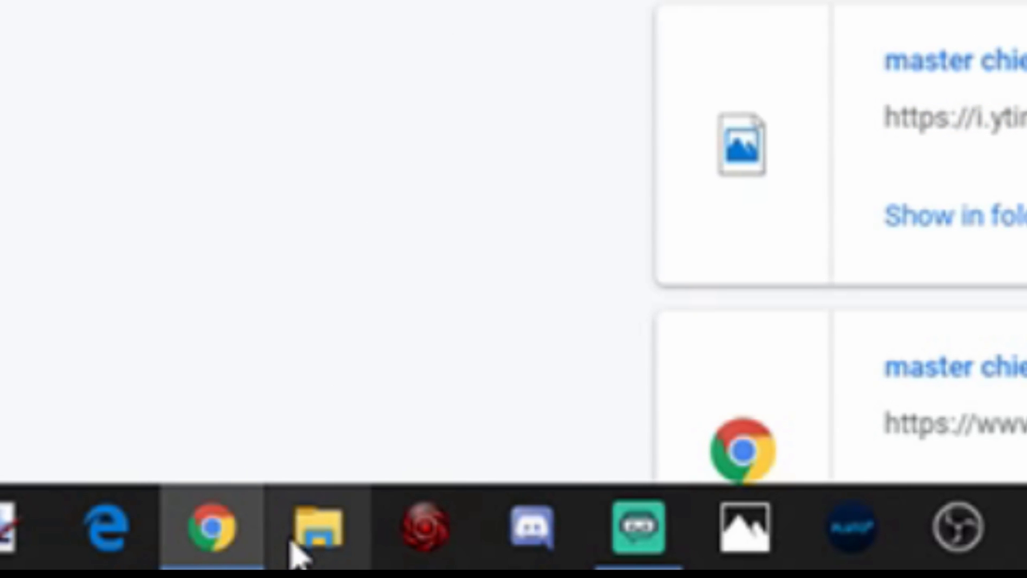
- Show the USB drive DRIVE 1 (H:) in File Explorer and bring up its drive options
click(291, 543)
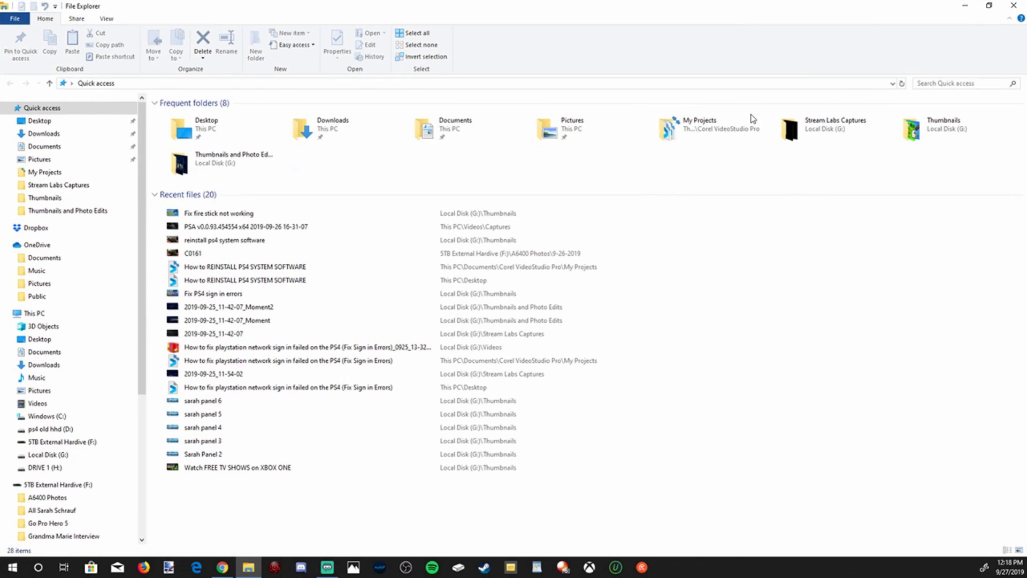
scroll(88, 371, down, 2)
scroll(84, 378, down, 1)
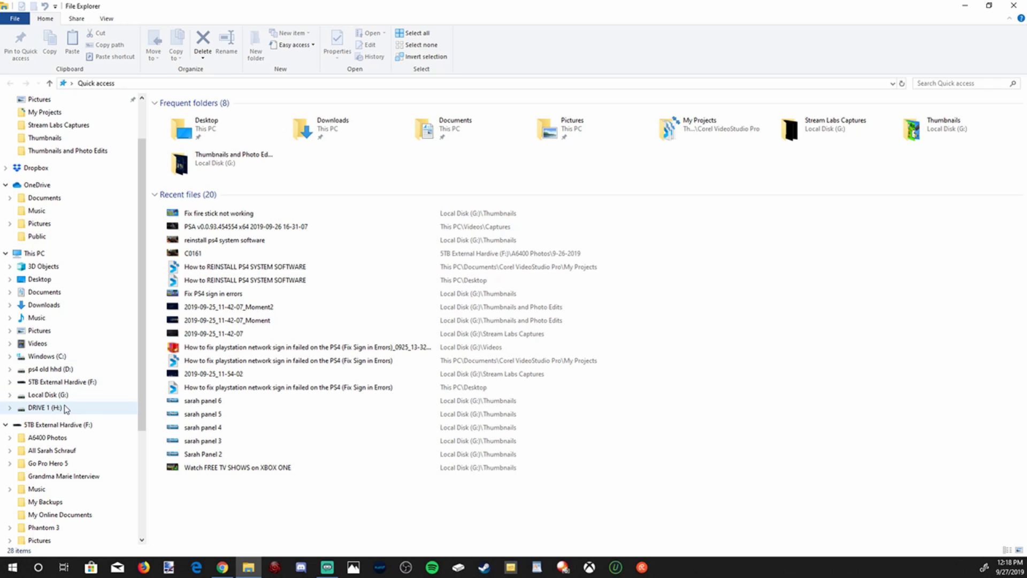
click(57, 410)
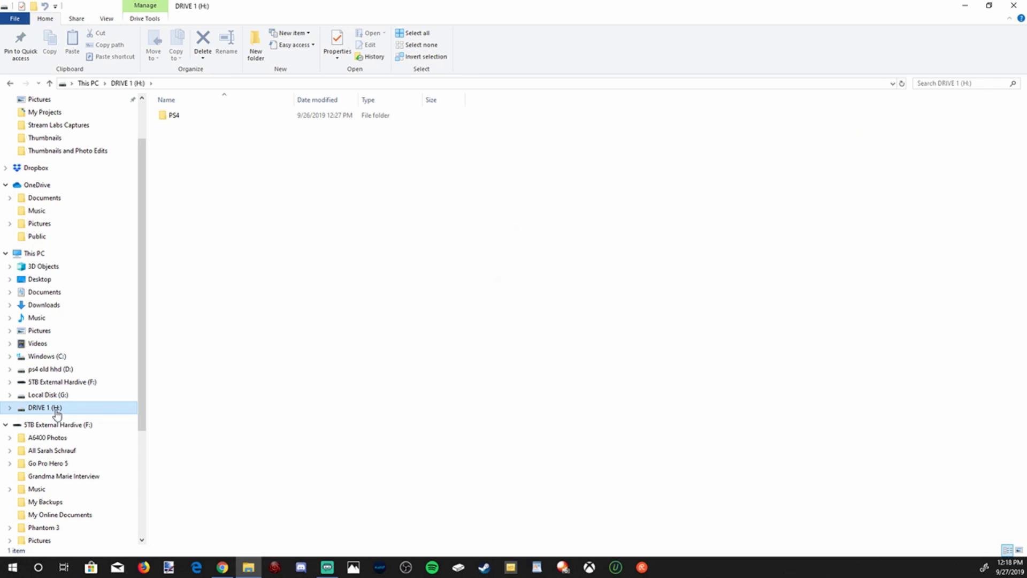
right_click(56, 410)
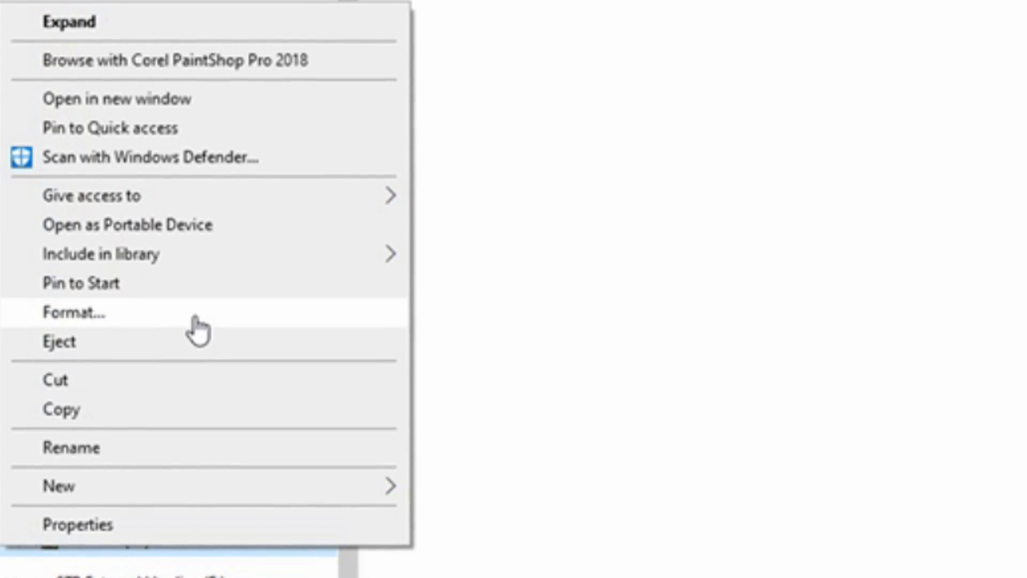
- Quick-format DRIVE 1 (H:) as FAT32, accepting the data-erase warning
click(195, 320)
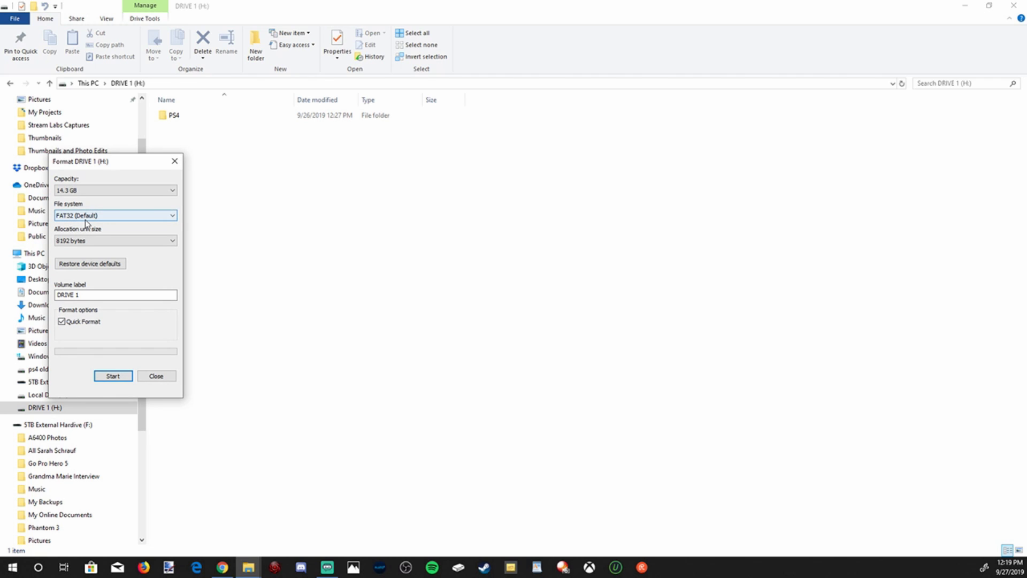
click(113, 376)
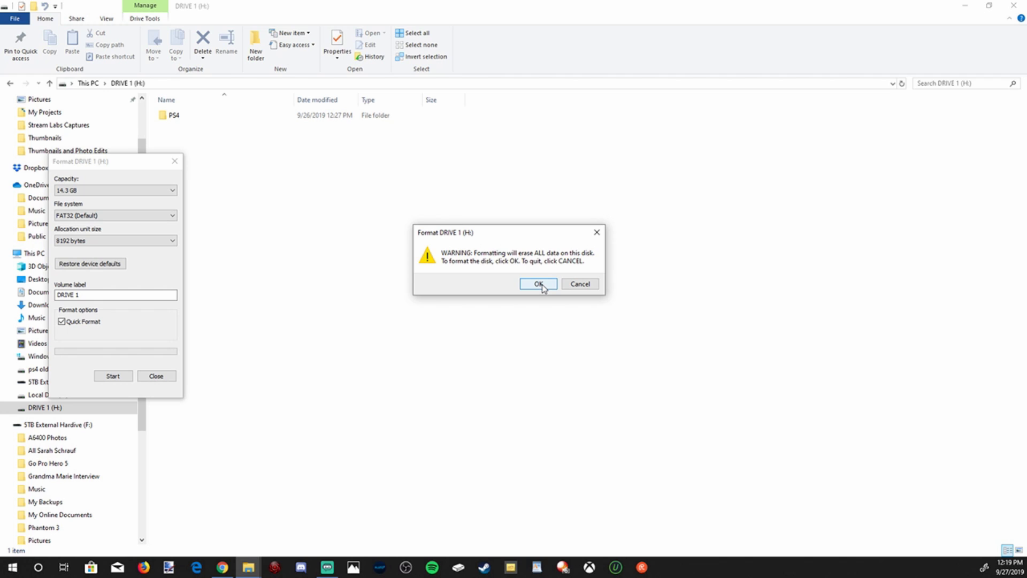
click(538, 283)
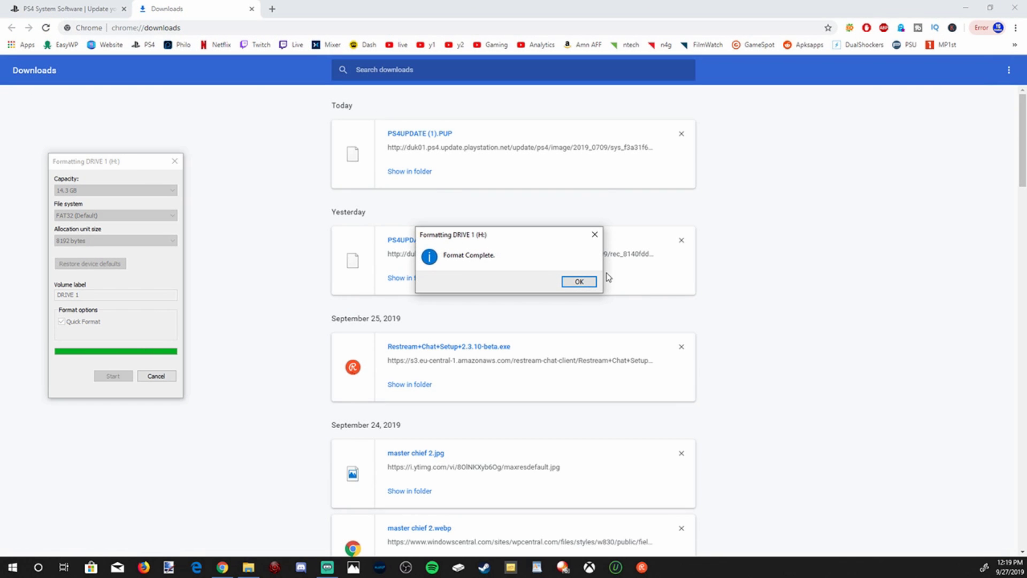
click(579, 282)
key(Escape)
click(252, 569)
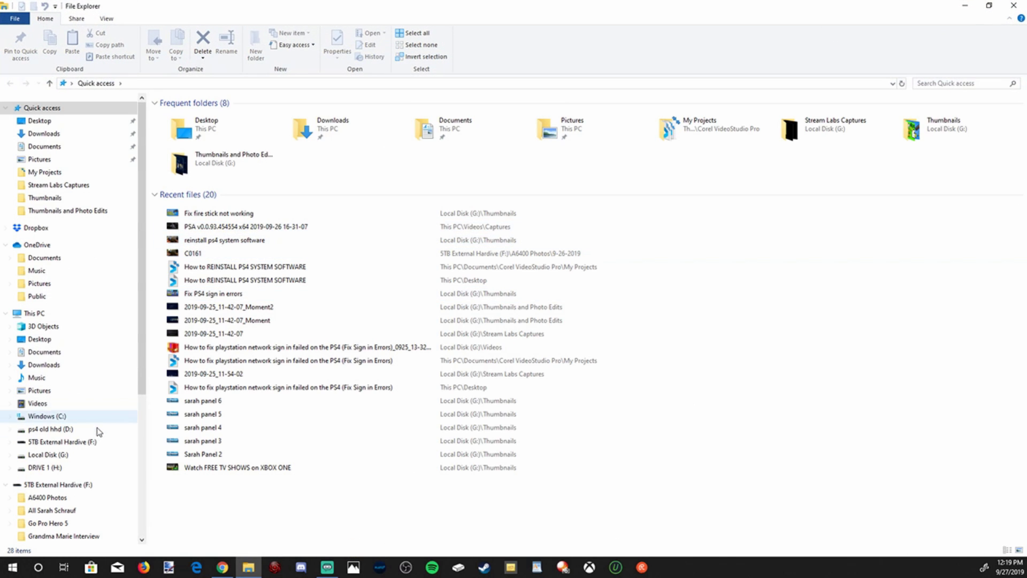
- Create a new folder named PS4 on DRIVE 1 (H:)
click(57, 469)
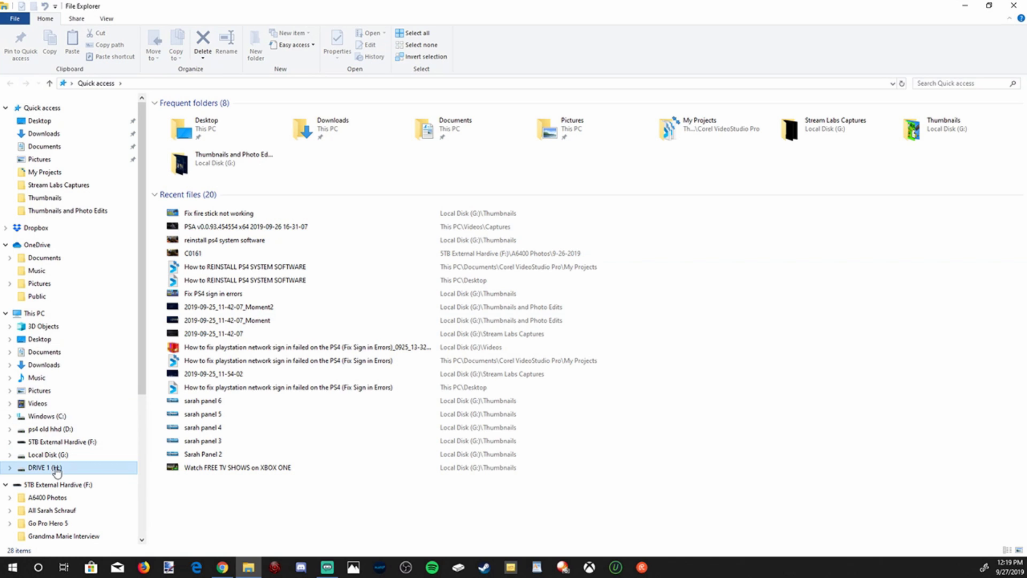
right_click(353, 246)
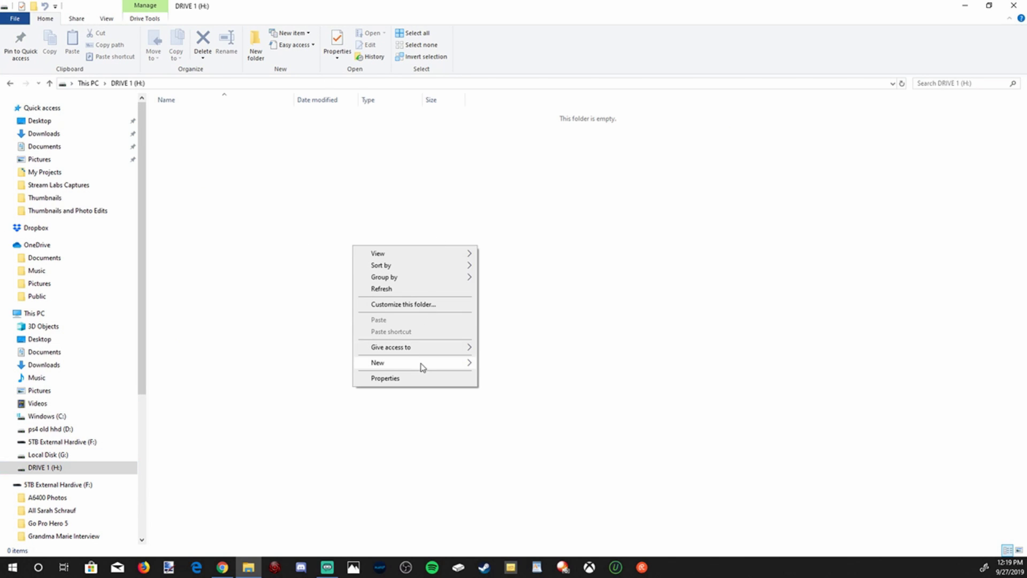
mouse_move(426, 368)
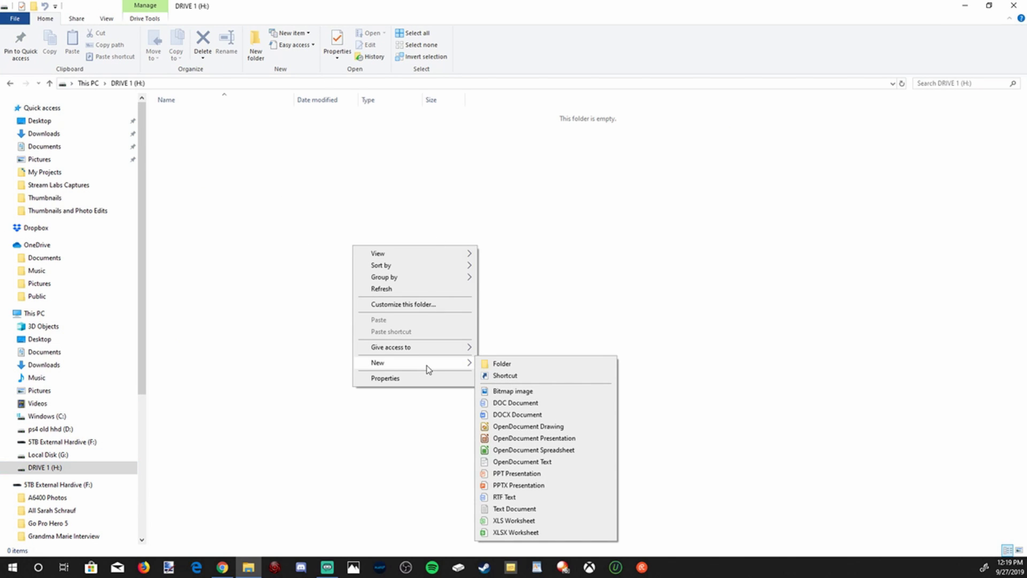
click(515, 368)
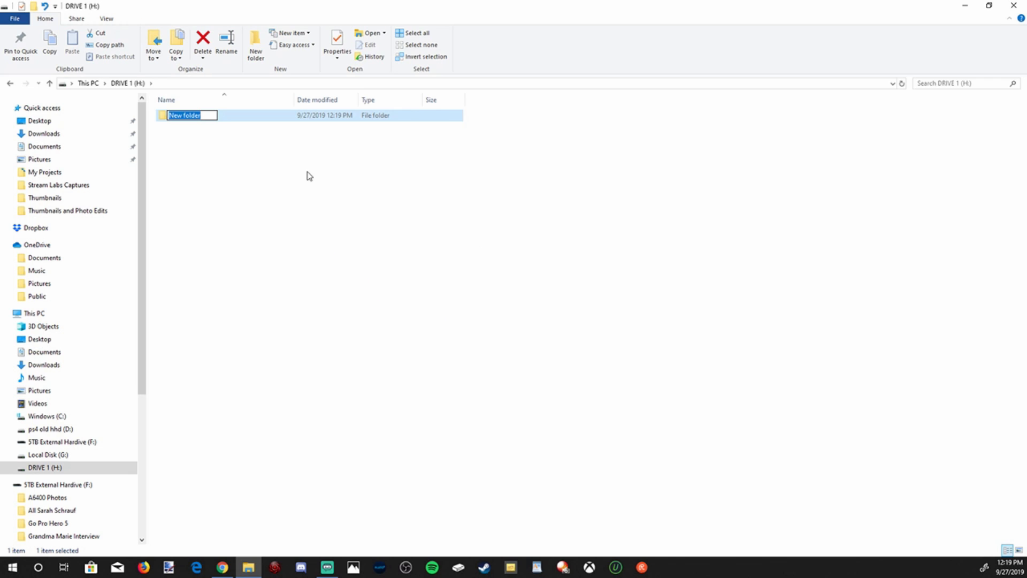
text(PS4)
key(Return)
- Inside PS4, create an UPDATE folder and open it
double_click(257, 118)
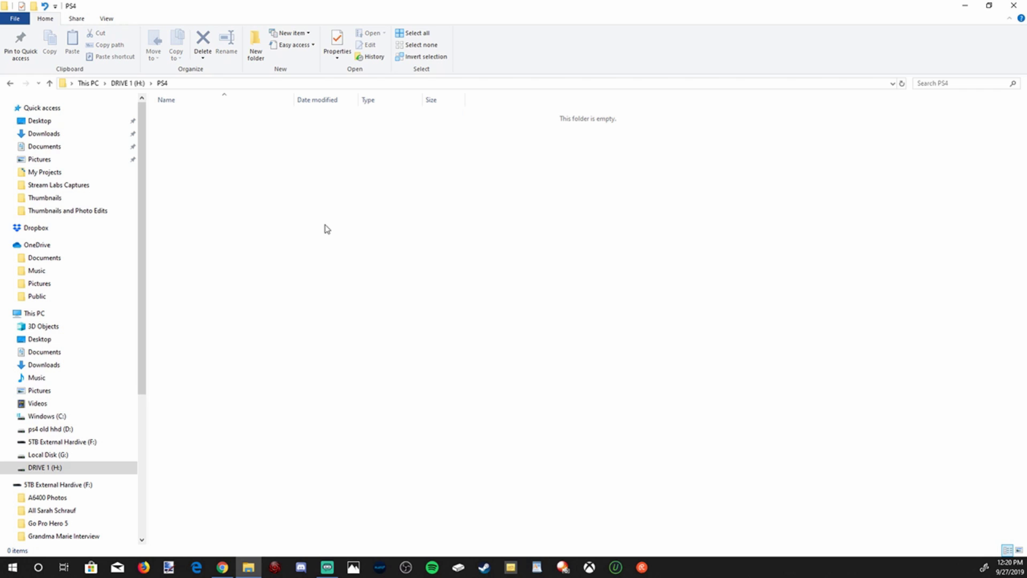
right_click(327, 229)
mouse_move(271, 354)
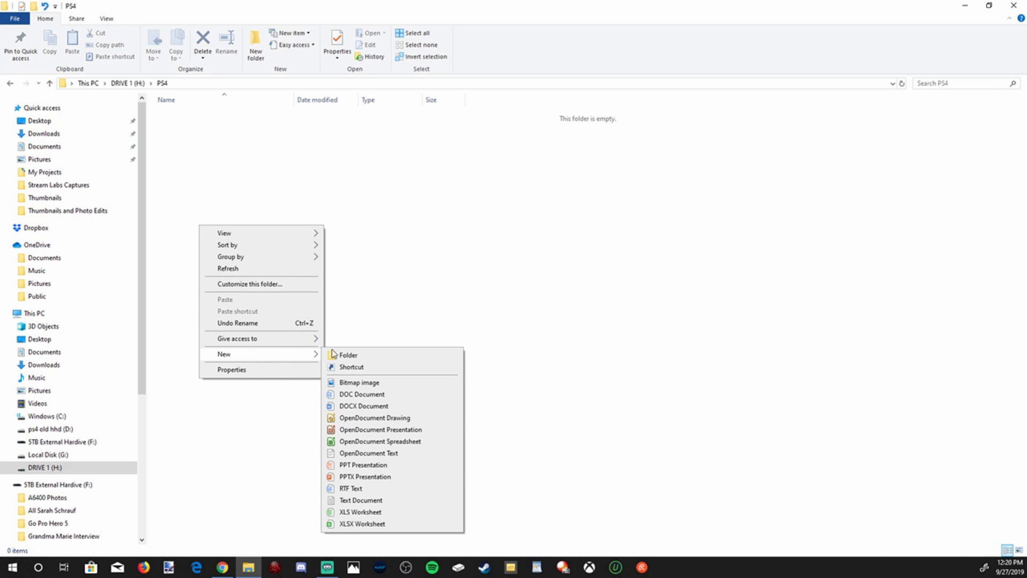
click(394, 355)
text(UPDATE)
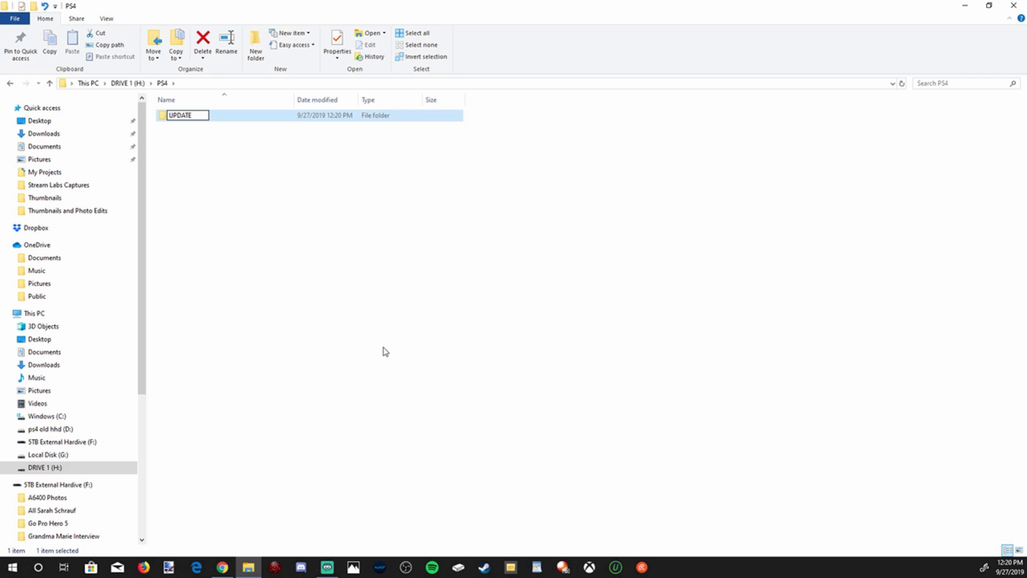
click(254, 196)
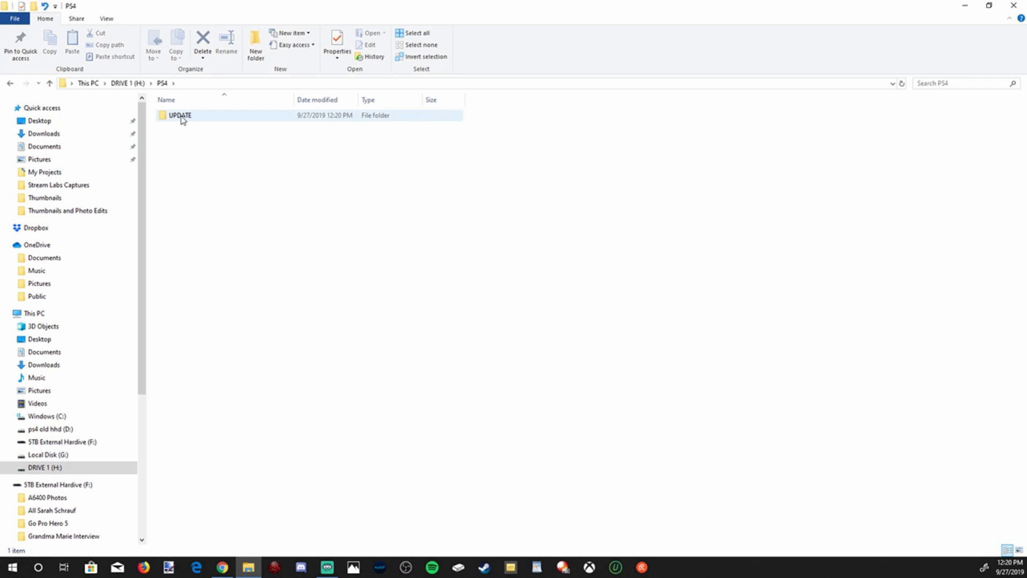
double_click(227, 117)
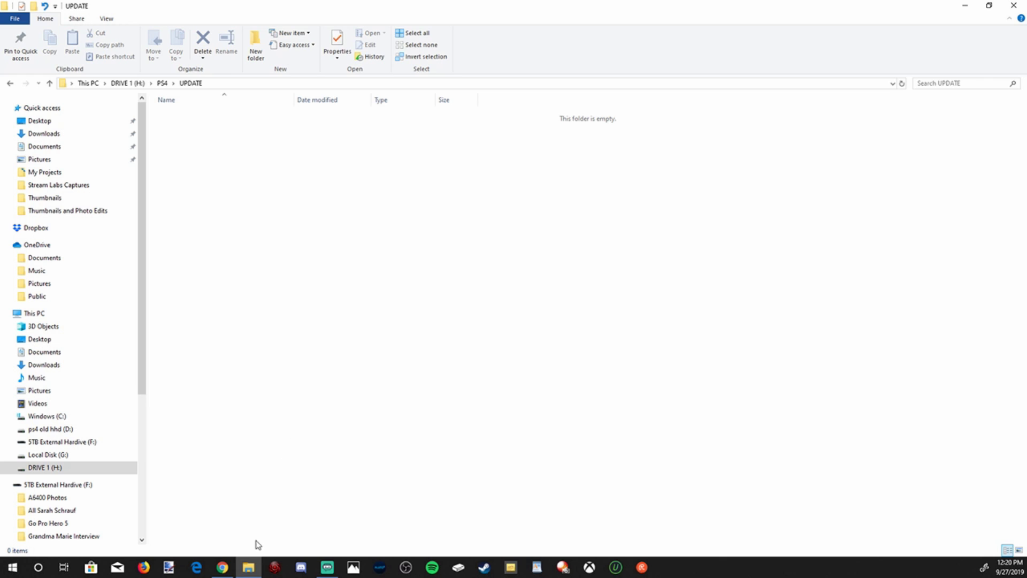
- Locate PS4UPDATE (1).PUP in the Downloads folder via Chrome and copy it
click(223, 568)
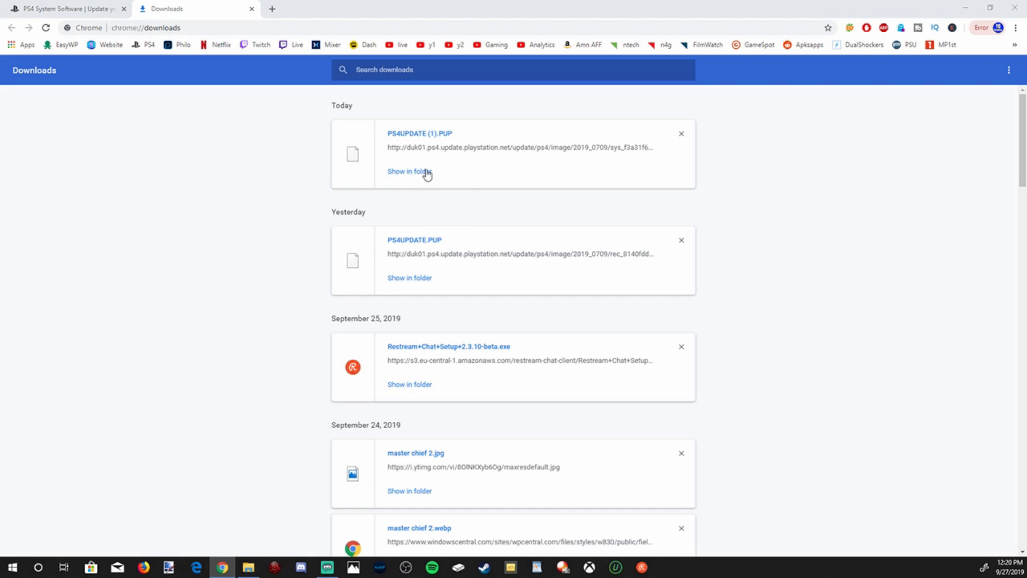
click(427, 173)
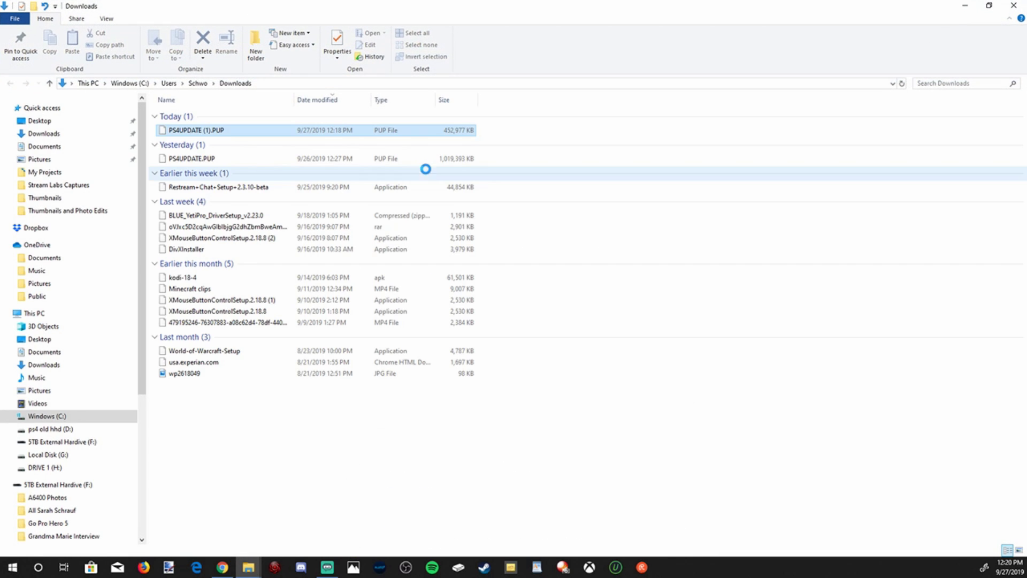
right_click(247, 132)
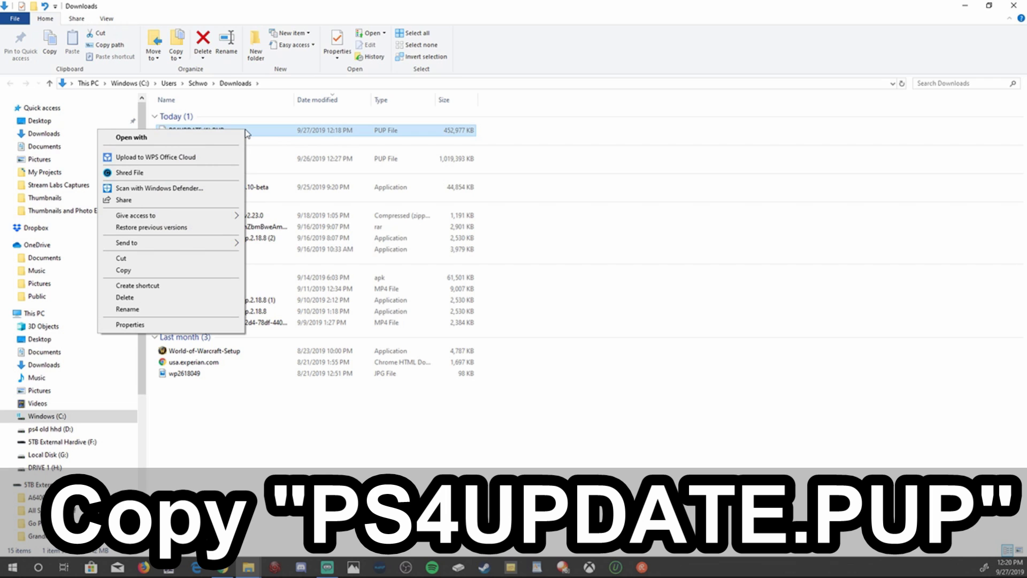
click(195, 272)
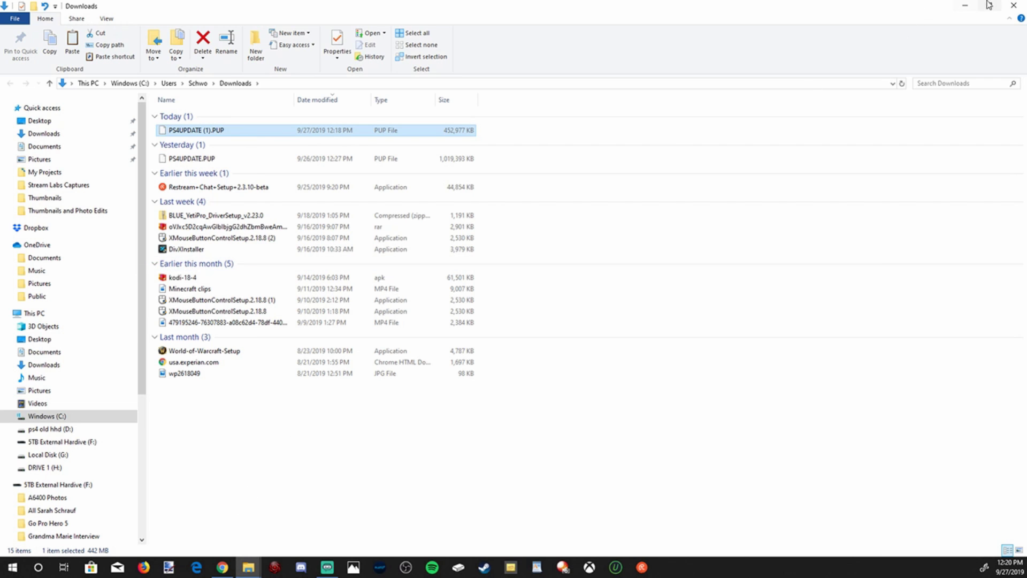
- Paste PS4UPDATE (1).PUP into the PS4\UPDATE folder on DRIVE 1 (H:)
click(1014, 6)
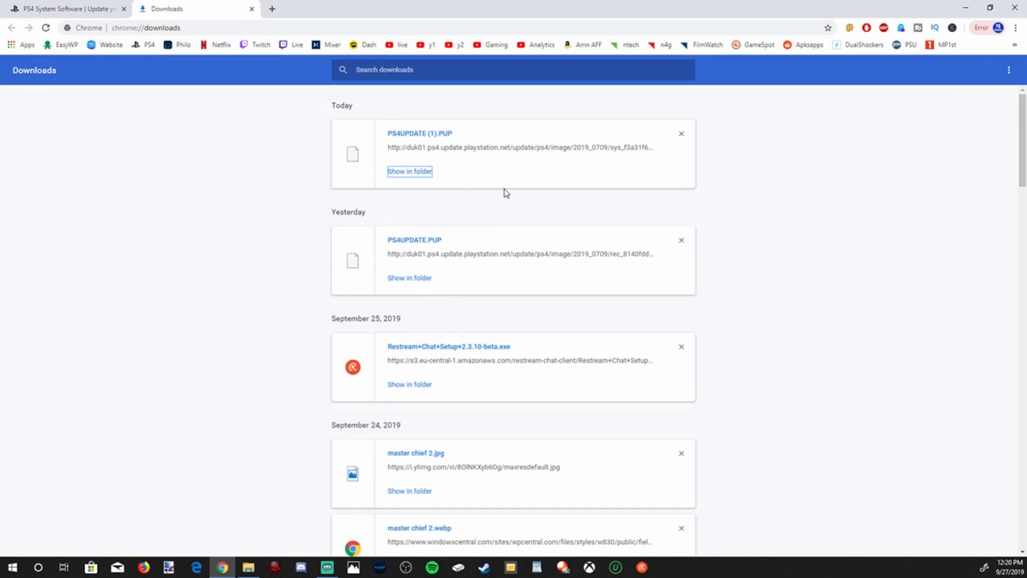
click(245, 570)
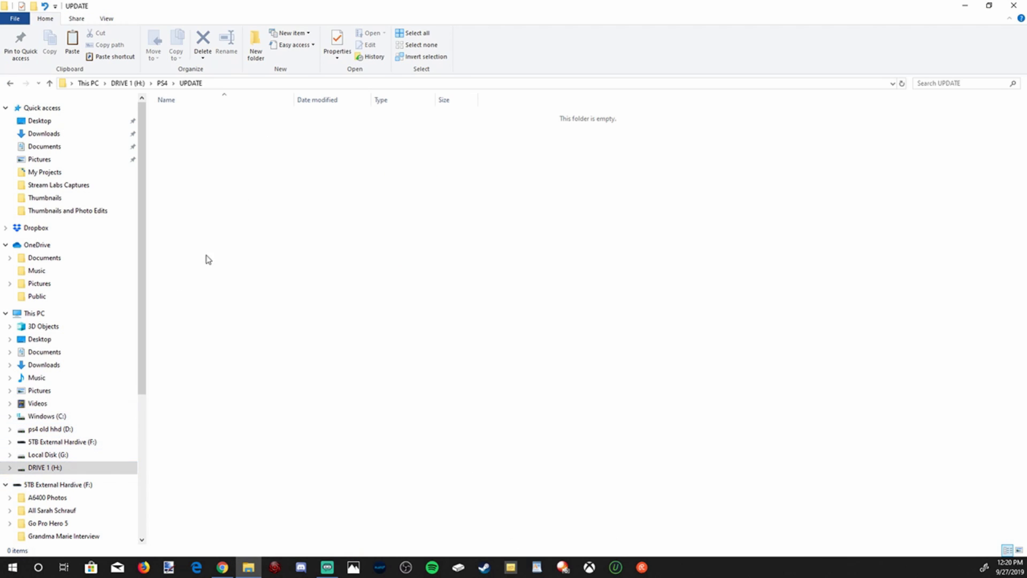
click(162, 83)
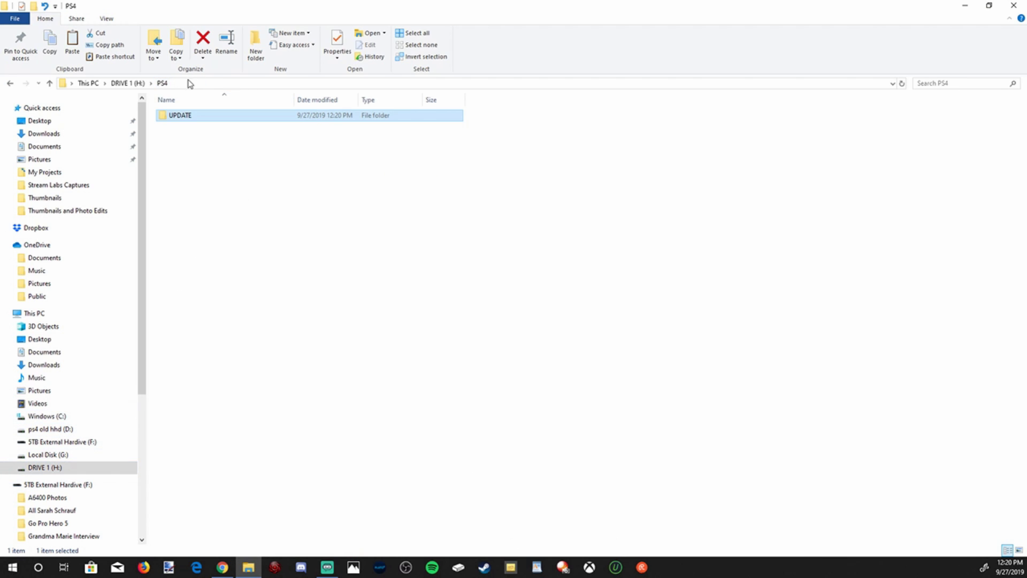
double_click(181, 117)
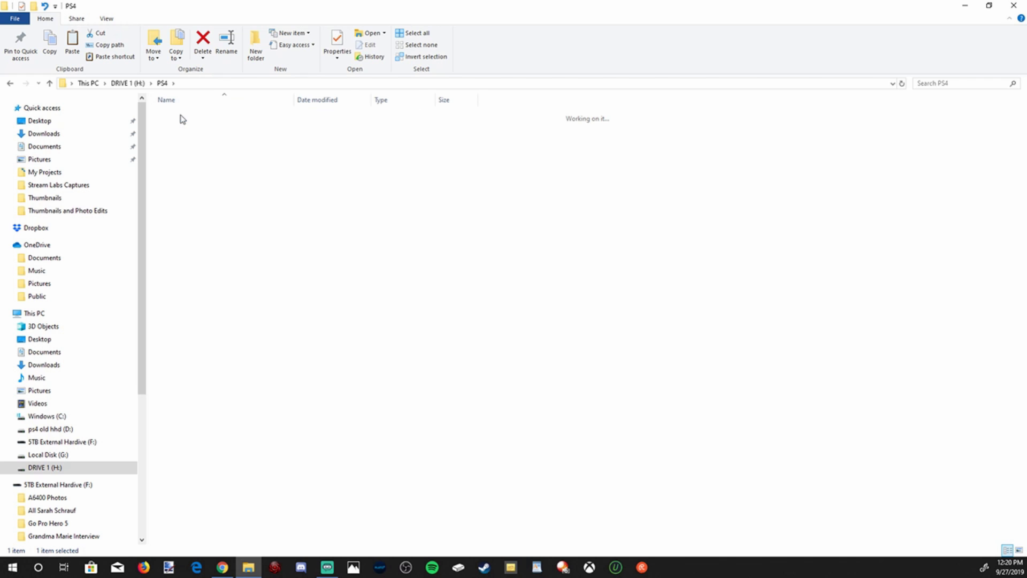
right_click(257, 172)
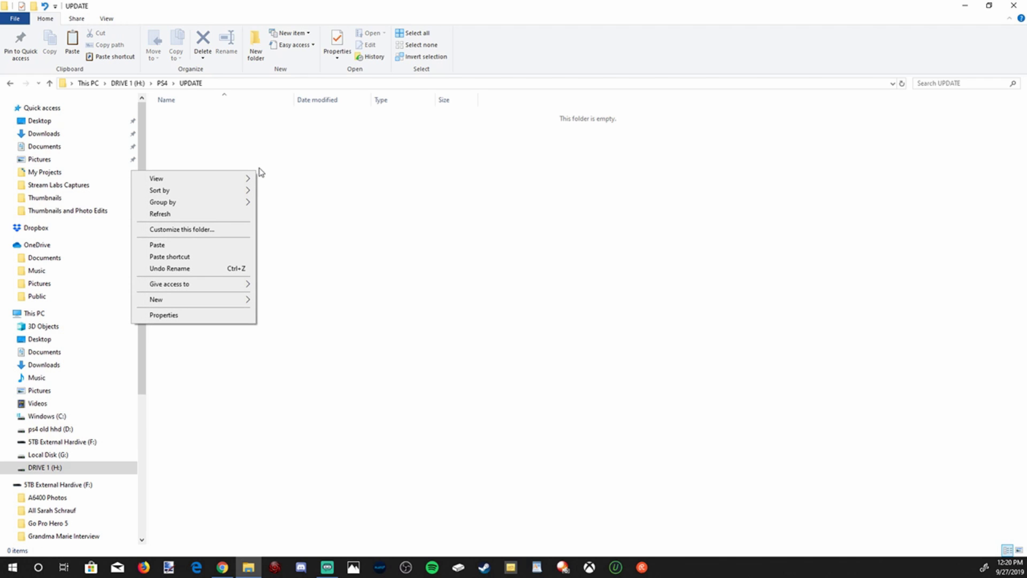
click(215, 247)
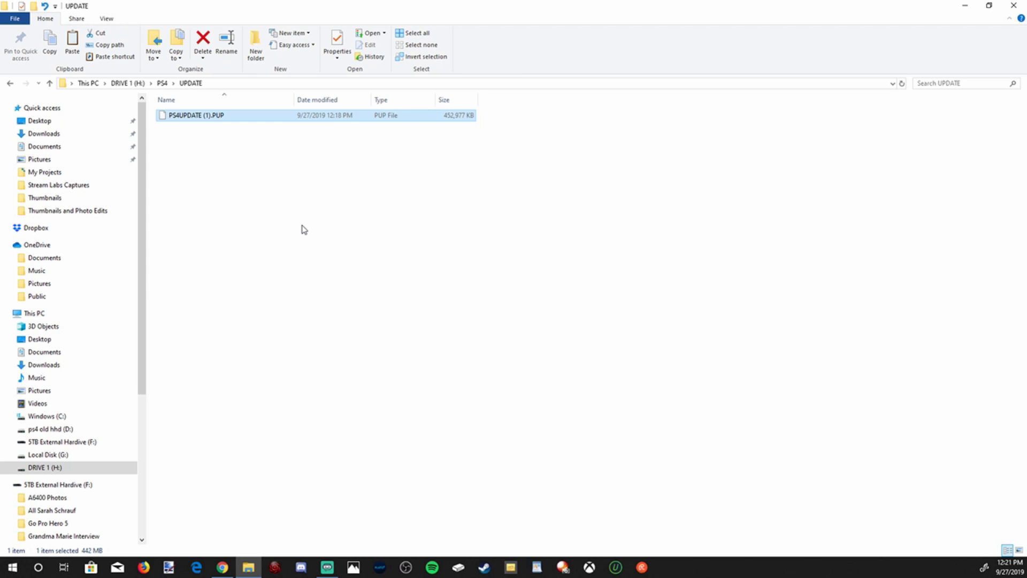
click(304, 229)
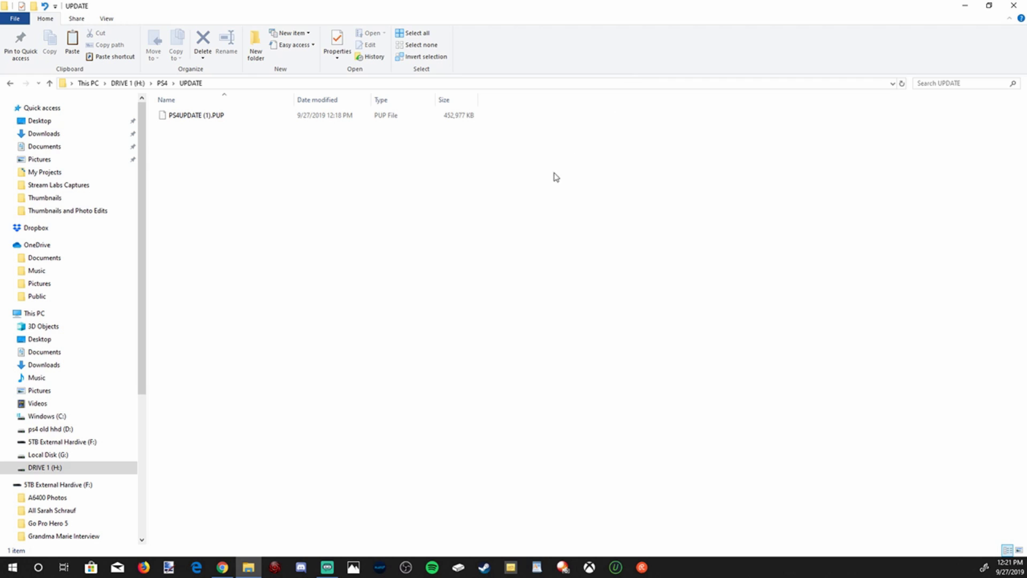
- Eject DRIVE 1 (H:) from File Explorer's navigation pane
right_click(77, 474)
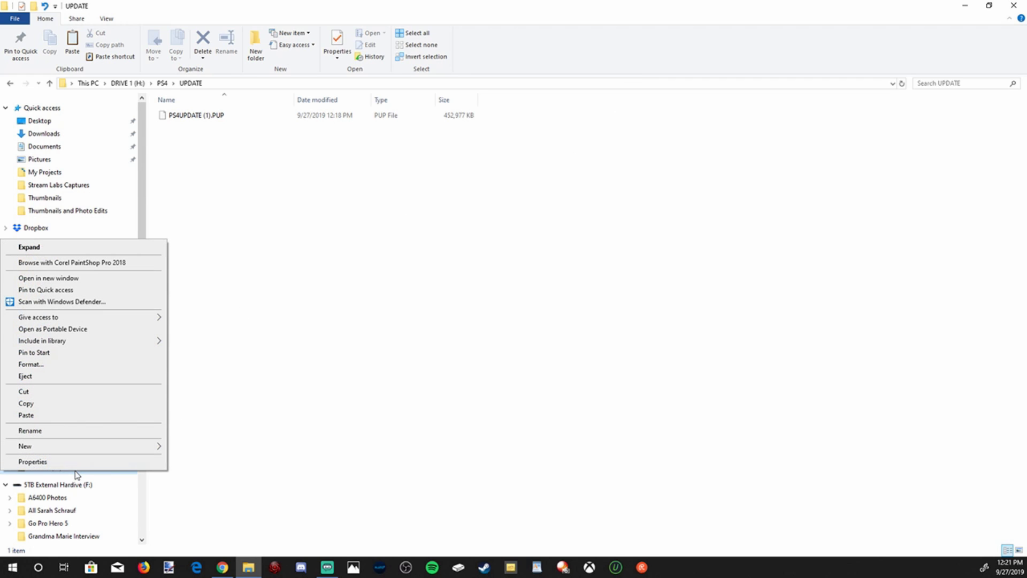
click(82, 378)
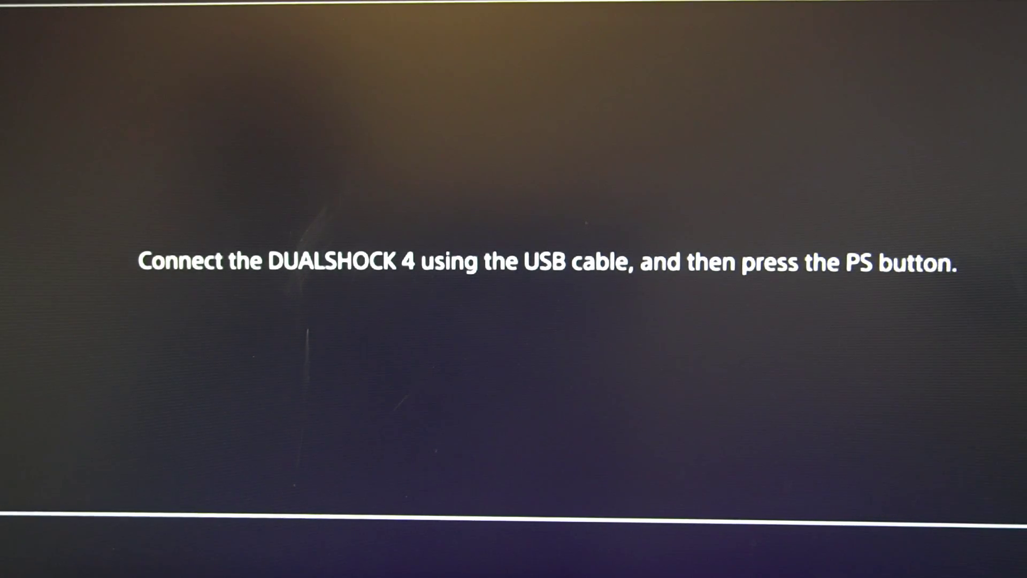
- Select option 3, Update System Software, in the Safe Mode menu
key(Down)
key(Down)
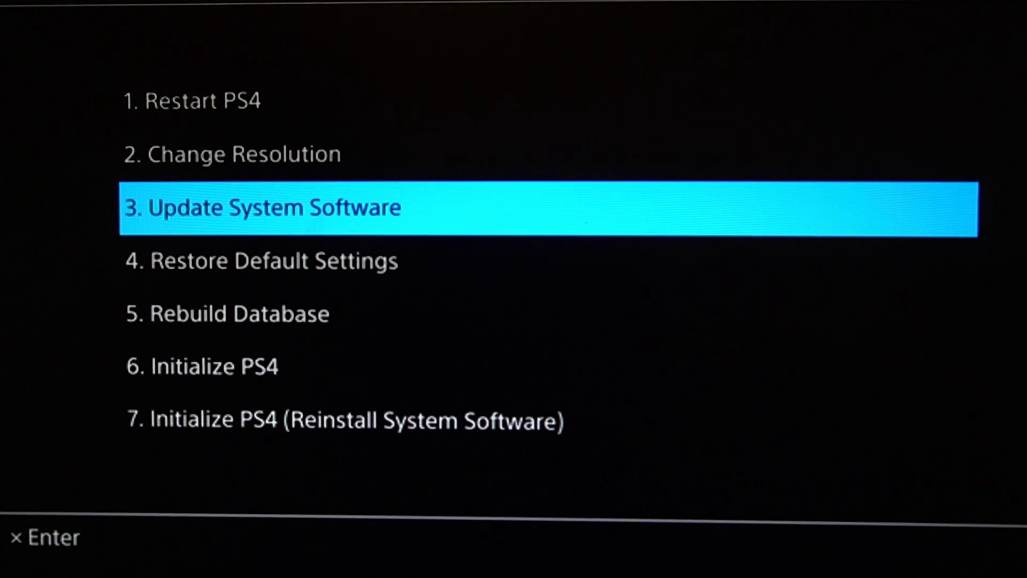
key(Return)
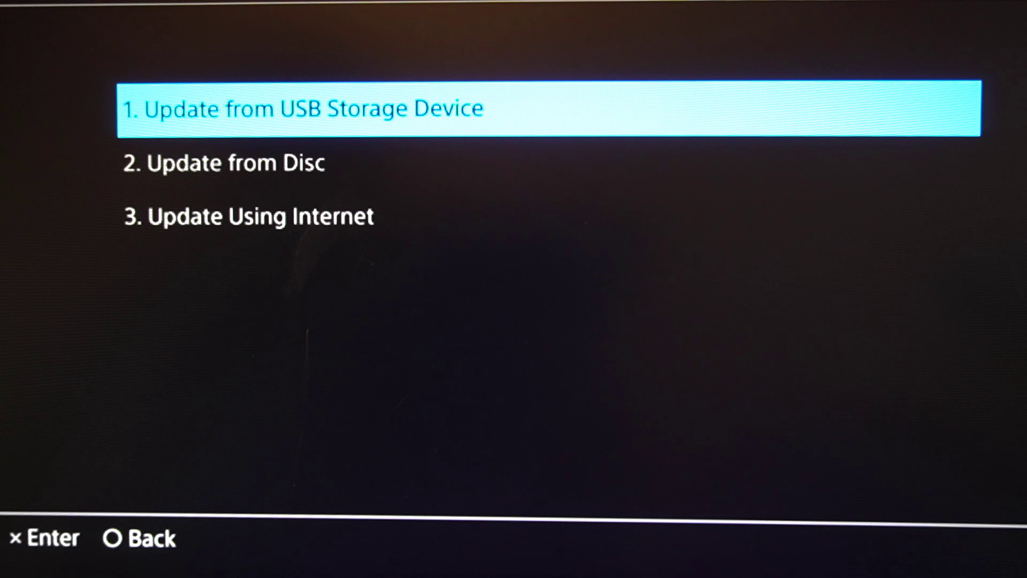
- Choose Update from USB Storage Device and move to OK to proceed with the update
key(Return)
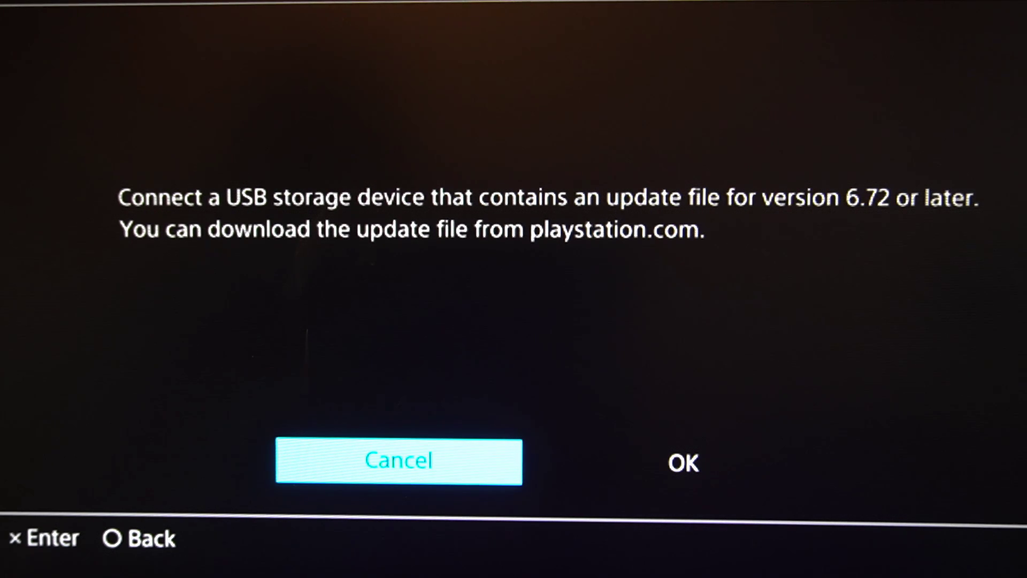
key(Right)
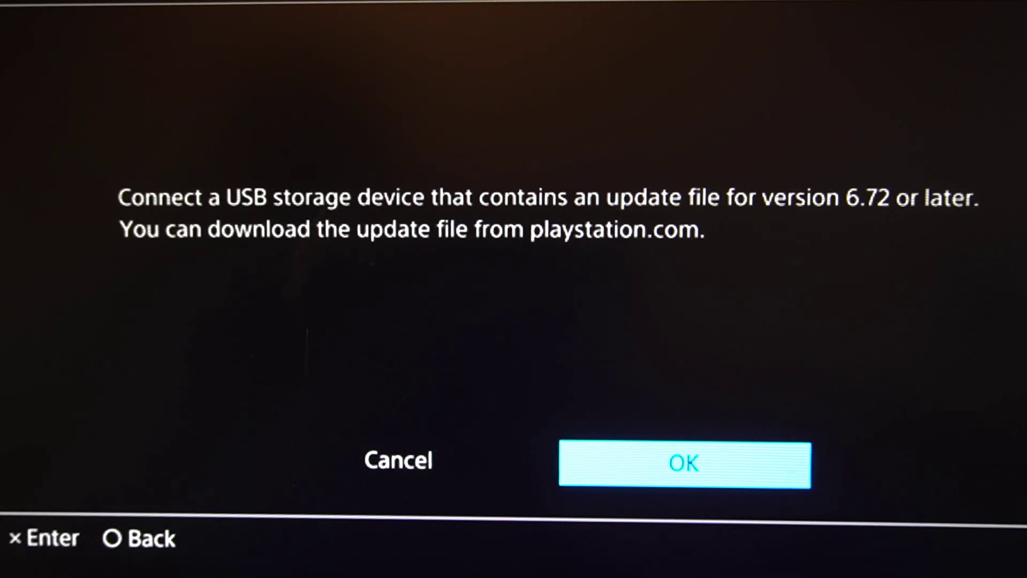